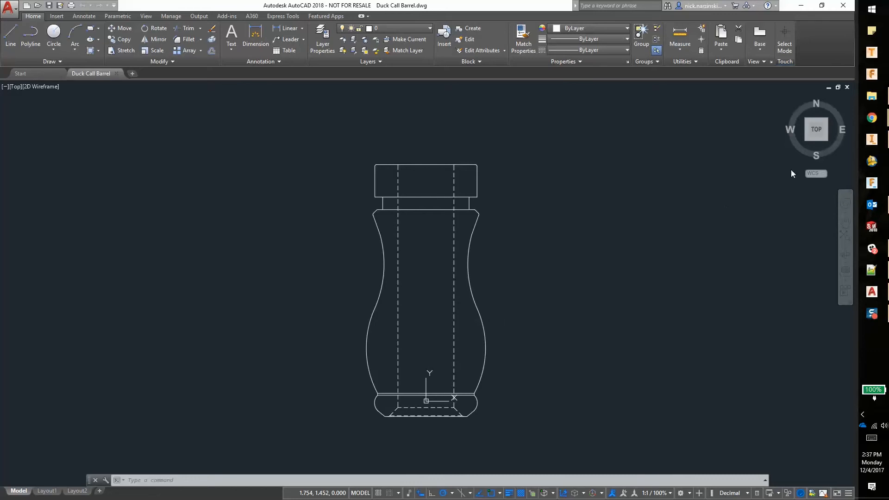
- Close the Duck Call Barrel drawing and create a new part from the Standard.ipt template in Inventor
left_click(846, 88)
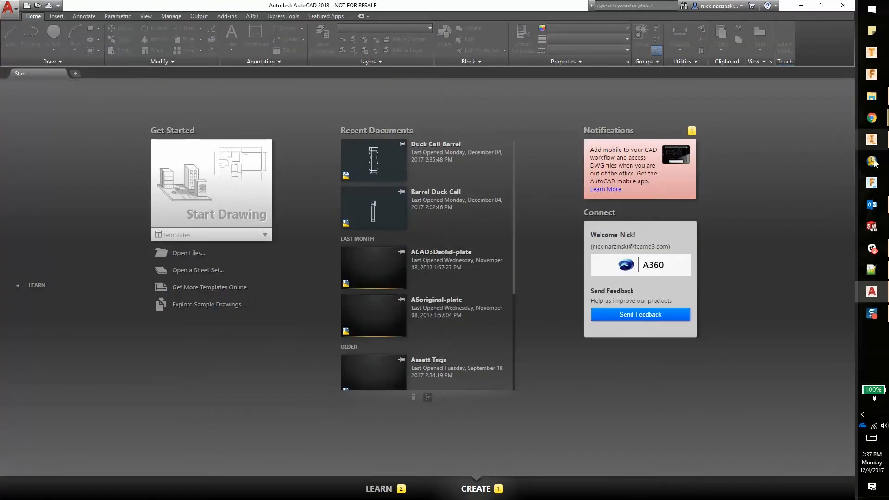
left_click(872, 139)
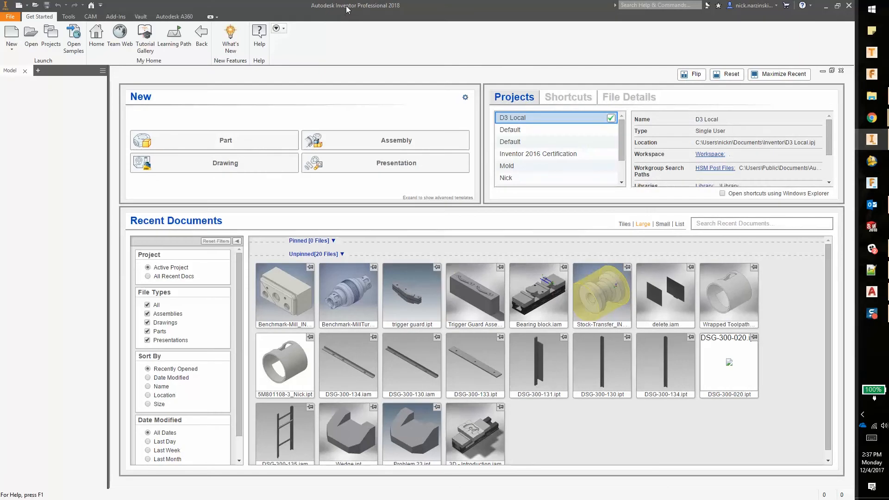
left_click(11, 36)
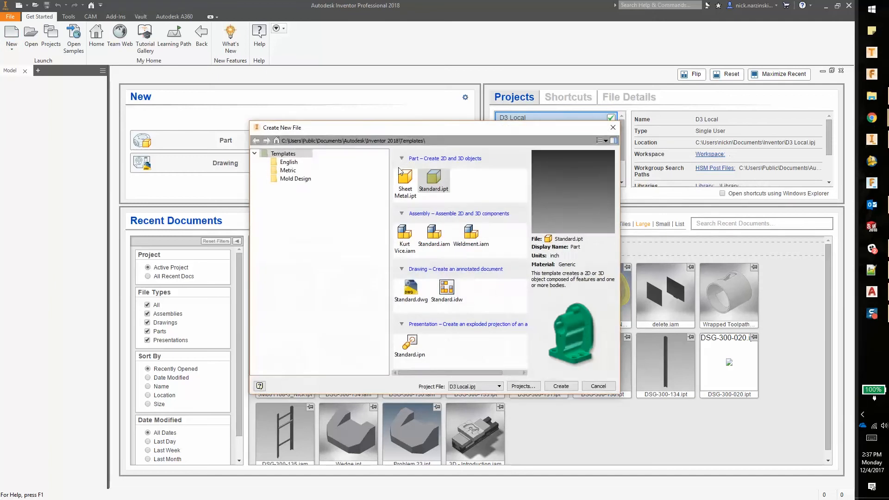
double_click(433, 184)
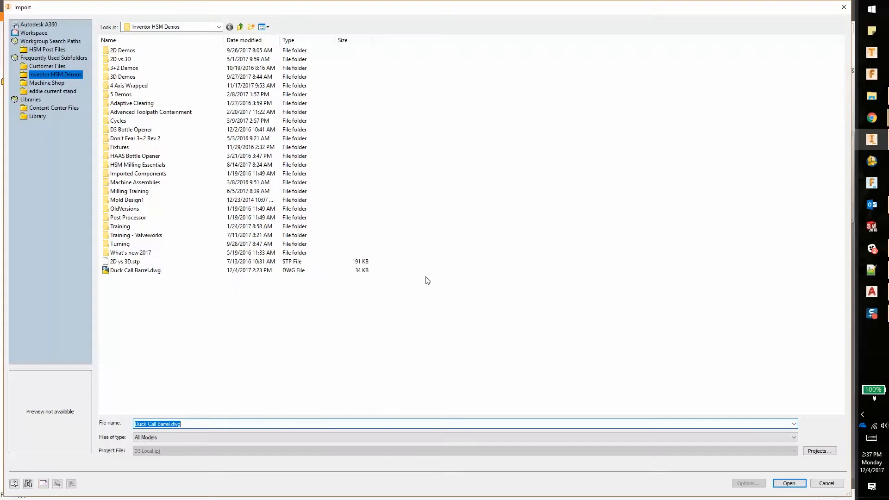
- Import Duck Call Barrel.dwg into the part as an underlay on the XY plane, placed at the origin
left_click(172, 270)
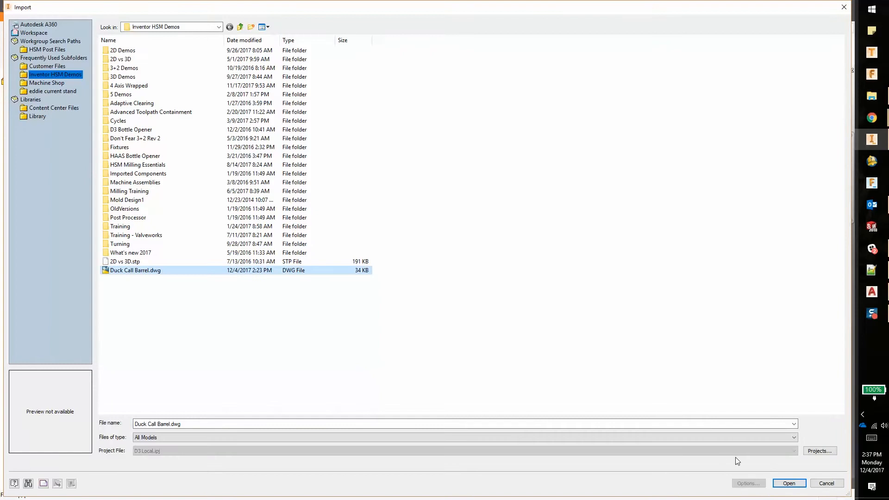
left_click(788, 483)
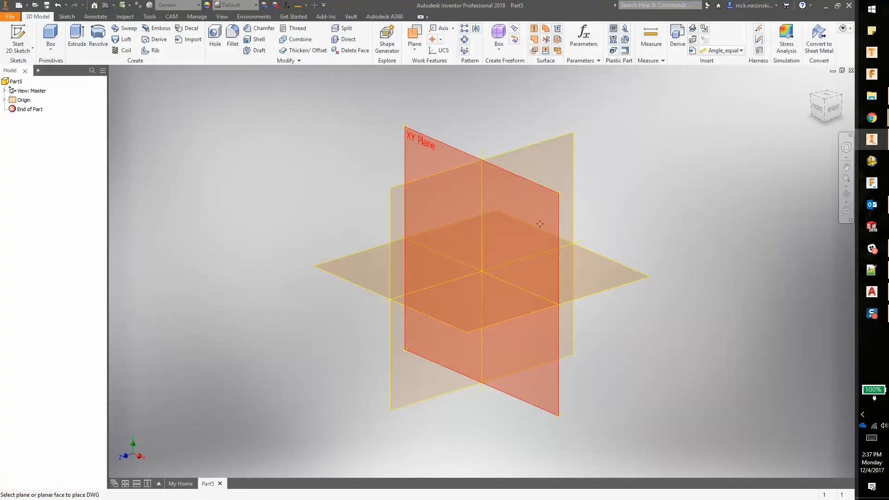
left_click(544, 229)
left_click(481, 270)
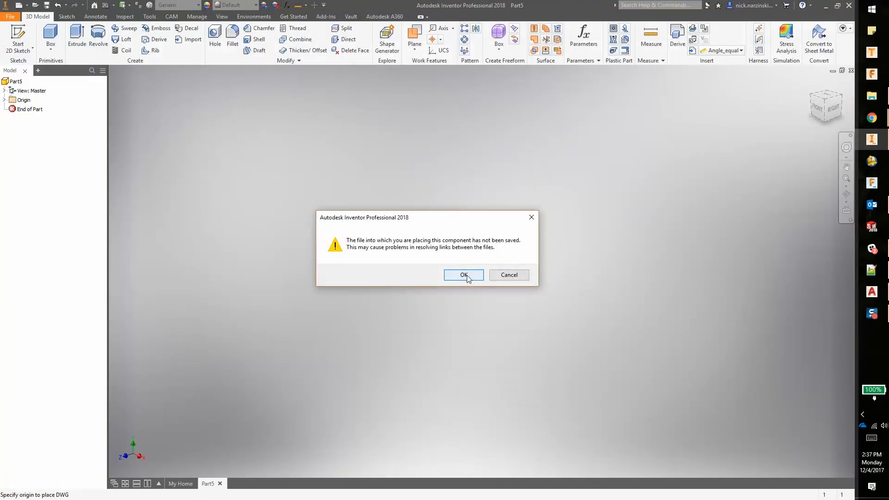
left_click(463, 275)
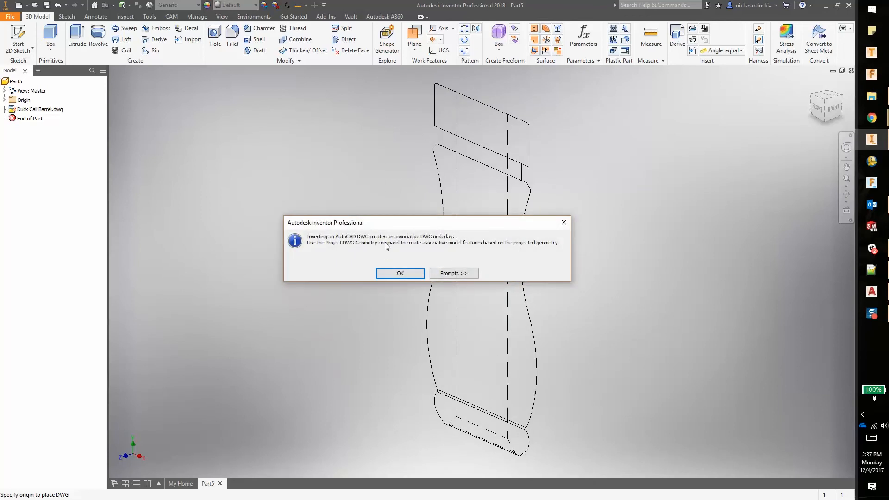
left_click(408, 273)
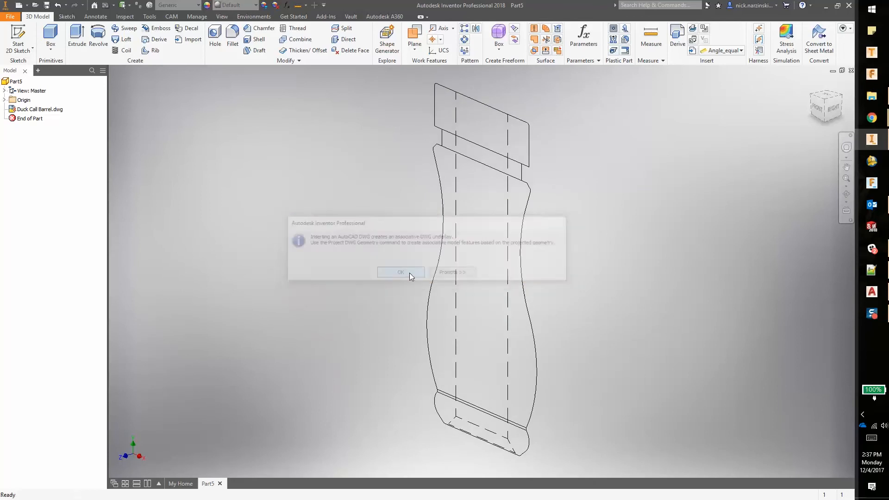
- Start a sketch on the XY plane and project the DWG geometry of the barrel's right half with its crossing horizontal lines
left_click(820, 110)
left_click(18, 39)
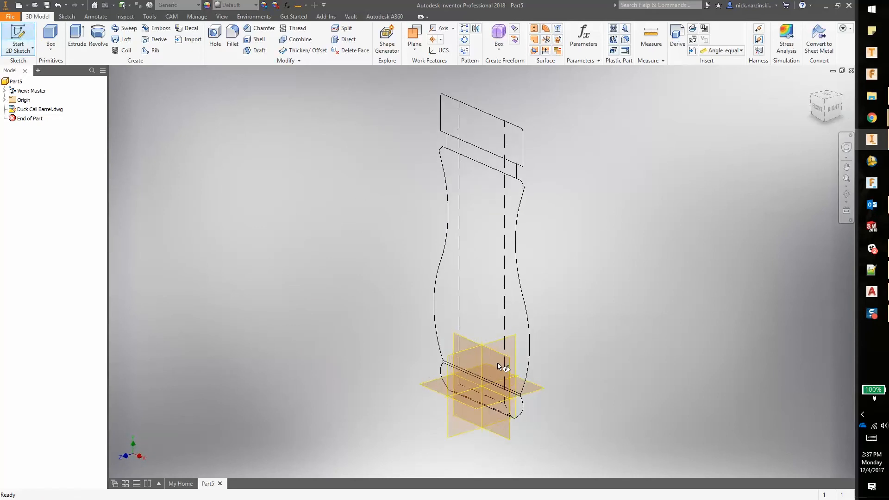
left_click(501, 374)
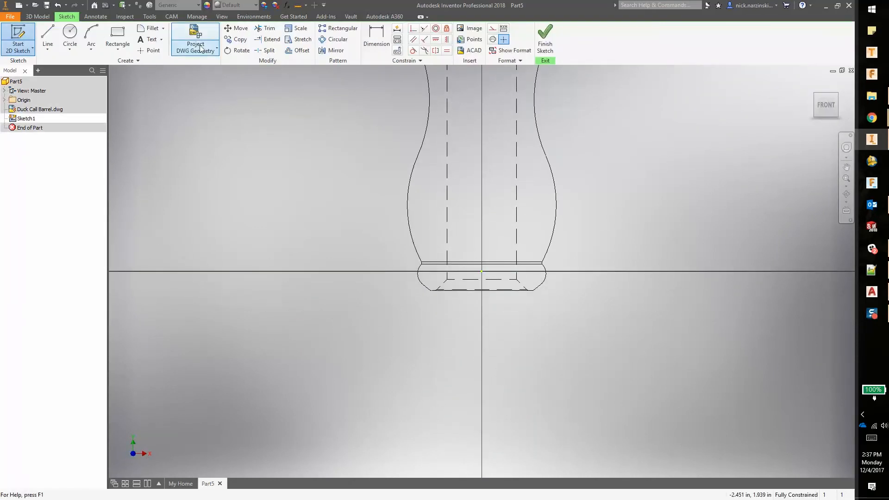
scroll(338, 363, "down", 4)
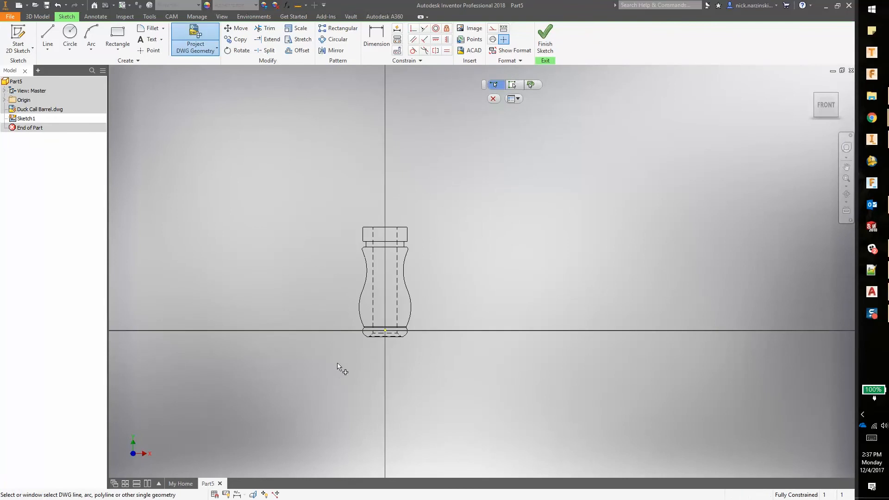
left_click_drag(430, 218, 397, 354)
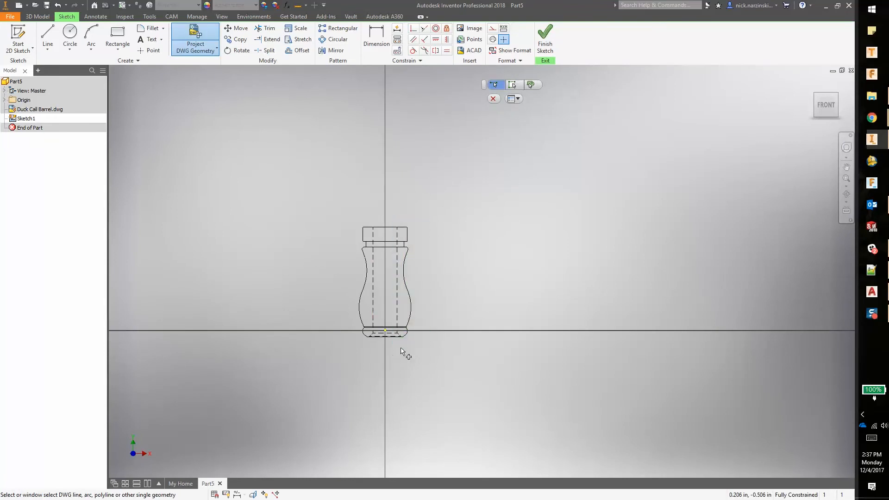
scroll(357, 333, "up", 4)
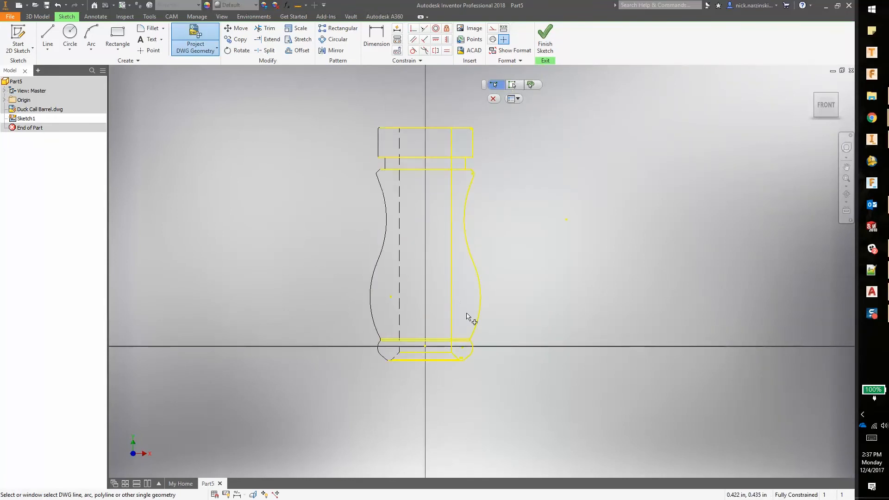
left_click(494, 98)
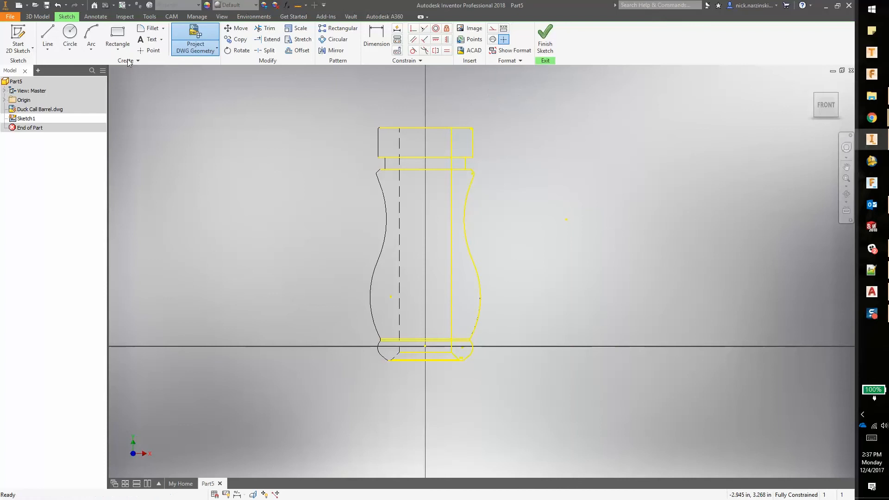
- Draw a vertical line 2.8 in long through the barrel's middle, from its top edge to its bottom edge
left_click(48, 39)
left_click(425, 128)
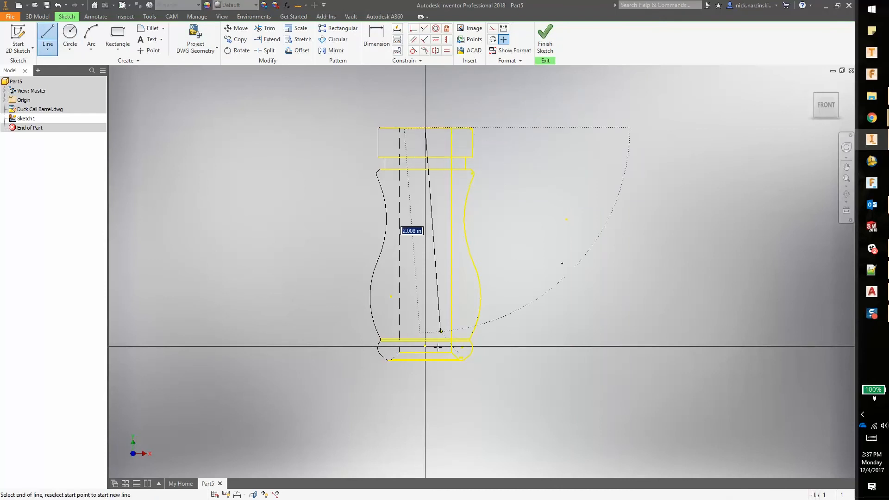
scroll(424, 359, "up", 4)
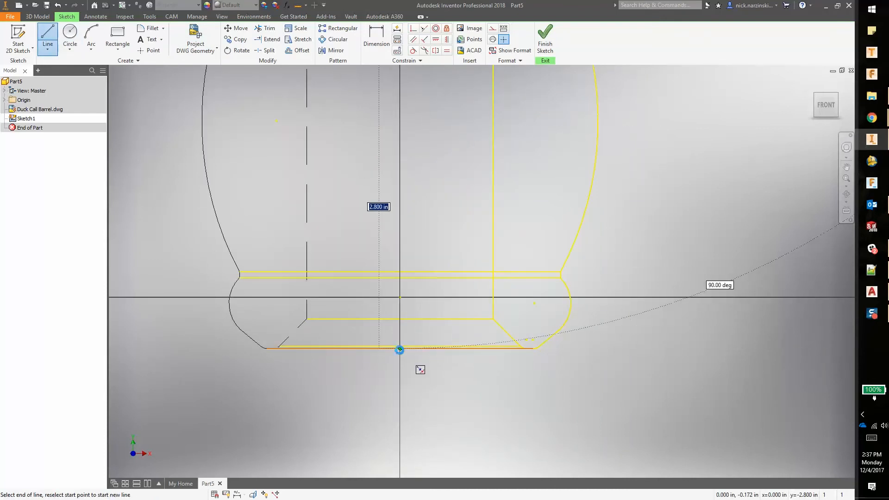
left_click(400, 348)
right_click_drag(446, 198, 474, 202)
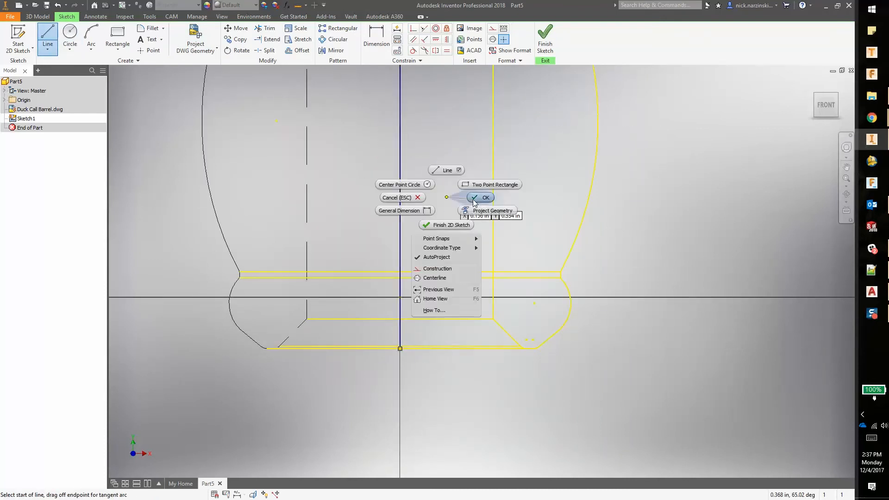
- Convert the vertical middle line to a centerline and finish the sketch
right_click(403, 178)
left_click(411, 206)
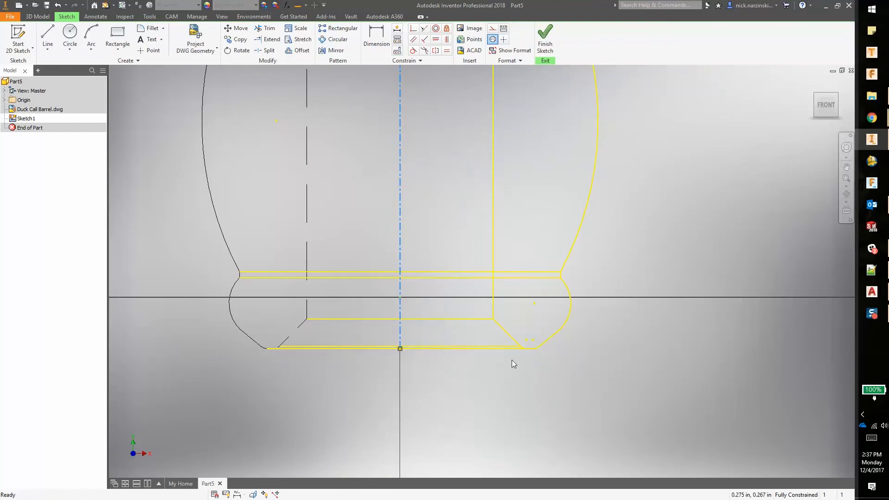
scroll(511, 359, "down", 4)
right_click(320, 206)
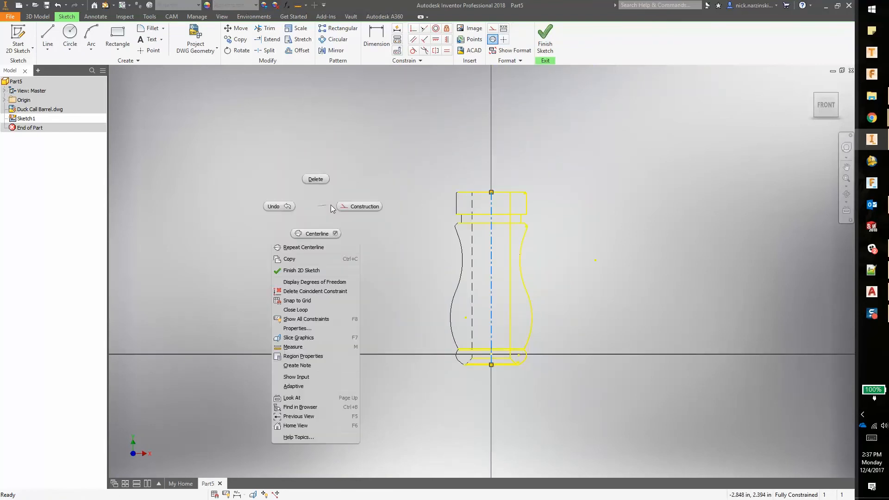
left_click(155, 85)
left_click(533, 48)
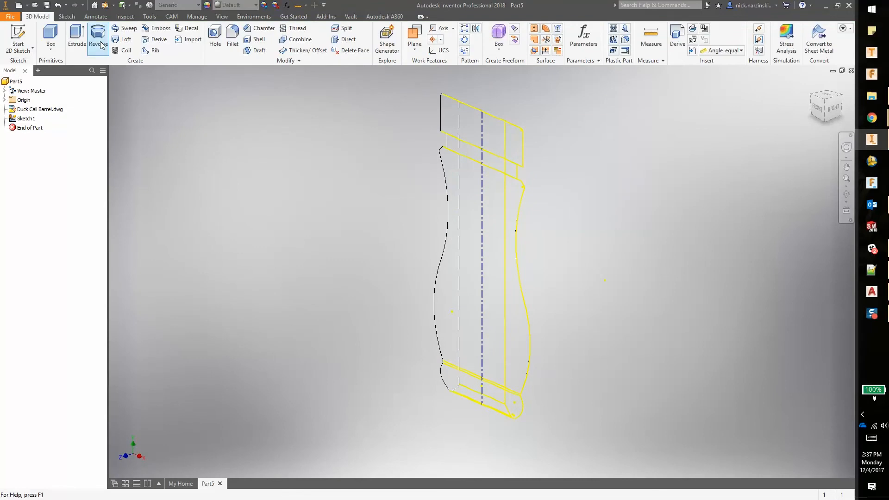
- Revolve the barrel's wall profile with full extents around the vertical centerline
left_click(100, 45)
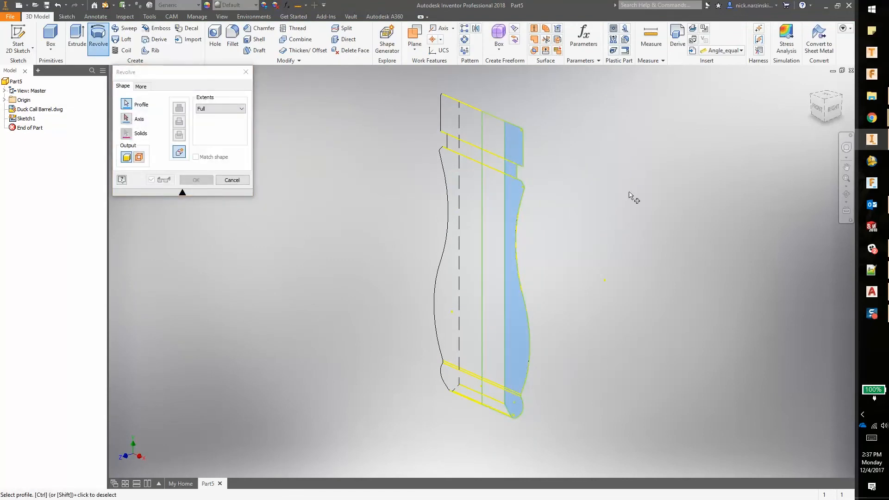
left_click(126, 118)
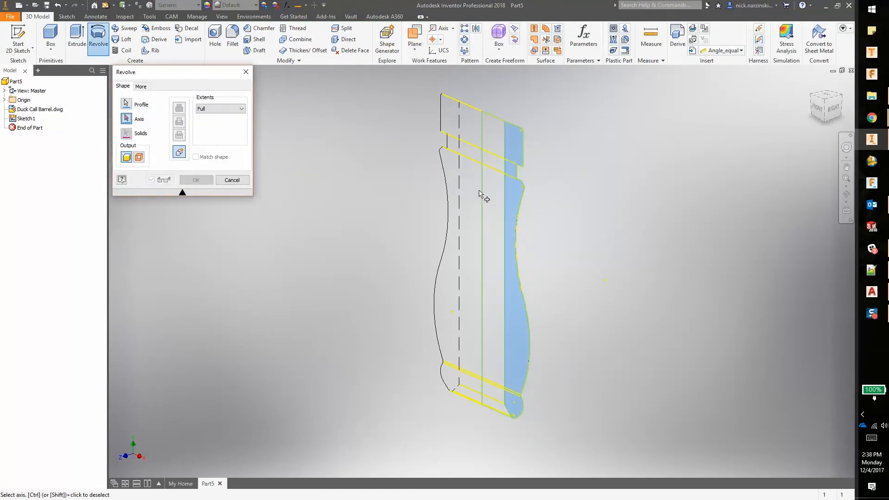
left_click(482, 322)
left_click(196, 179)
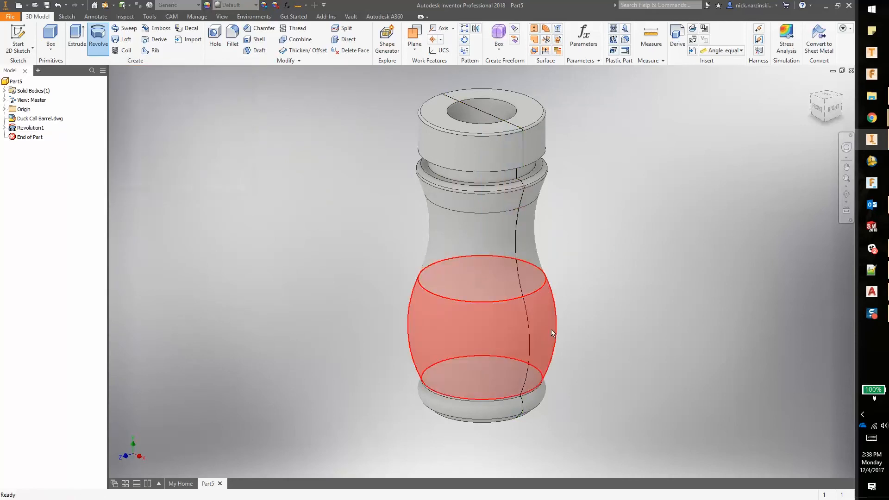
- Create a CAM setup of type Turning or mill/turn with the Z axis taken from the barrel's cylindrical bore
middle_click_drag(523, 377, 621, 326, "shift")
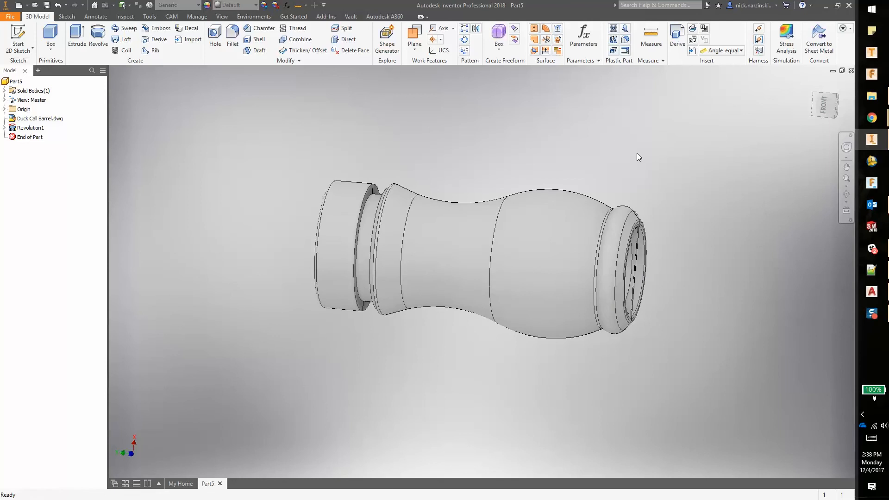
left_click(171, 16)
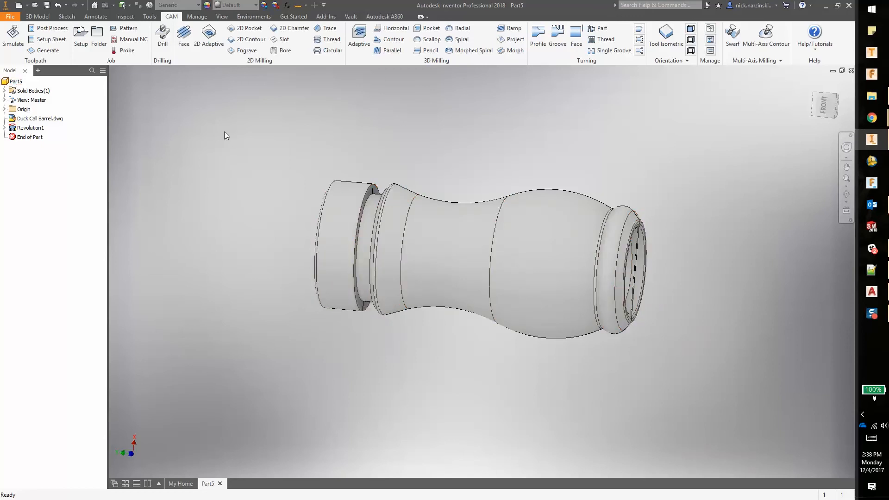
left_click(82, 45)
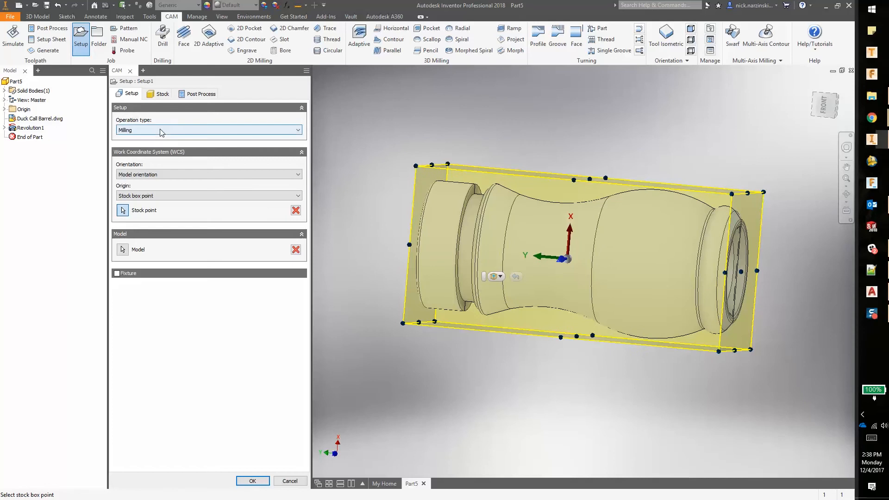
left_click(160, 131)
left_click(158, 143)
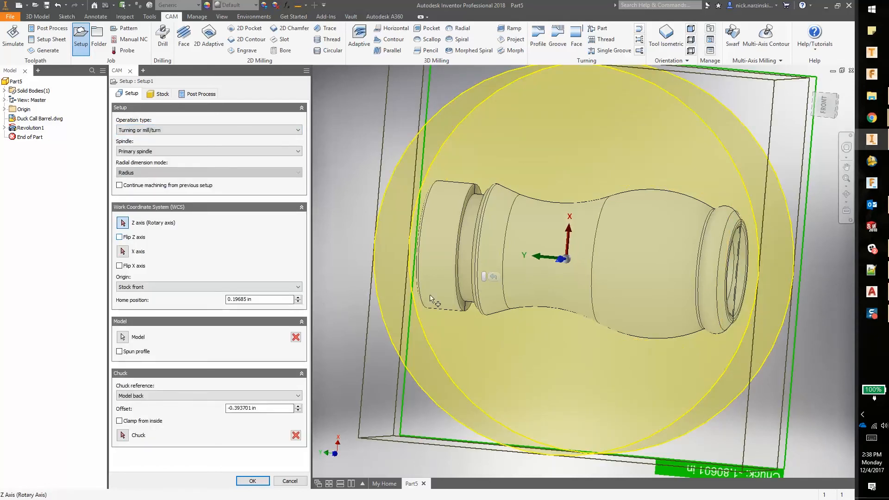
left_click(624, 258)
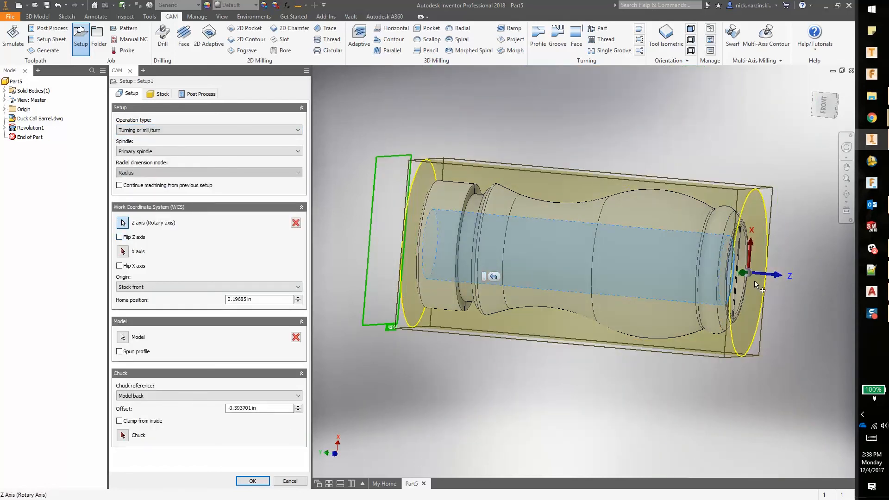
- Position the model in the fixed size cylinder stock by an offset from the front and accept the setup
left_click(826, 115)
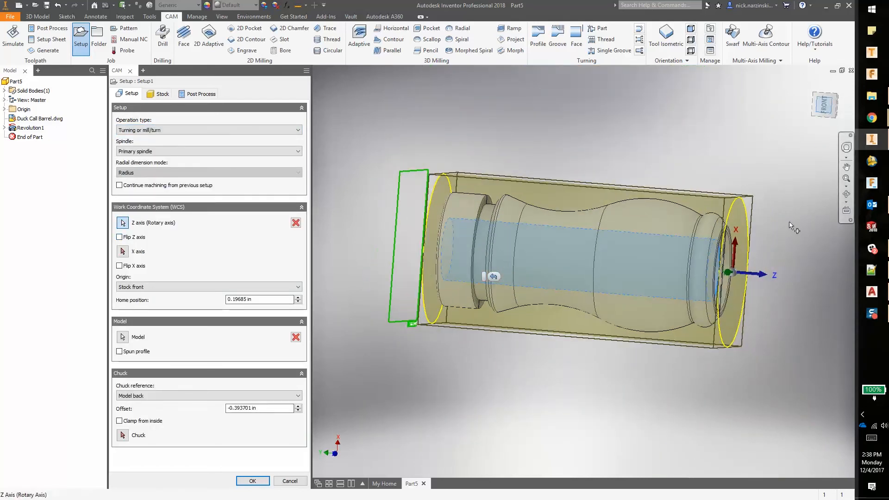
left_click(162, 94)
left_click(256, 144)
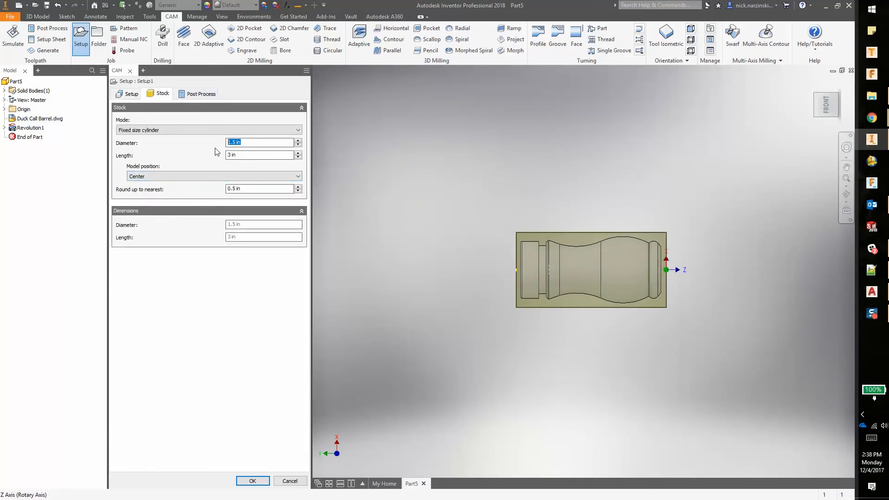
left_click(250, 159)
left_click(246, 179)
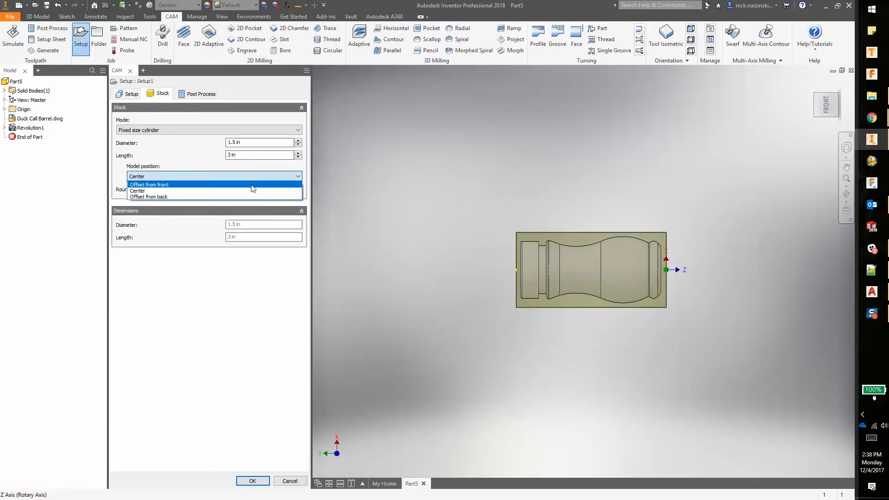
left_click(253, 186)
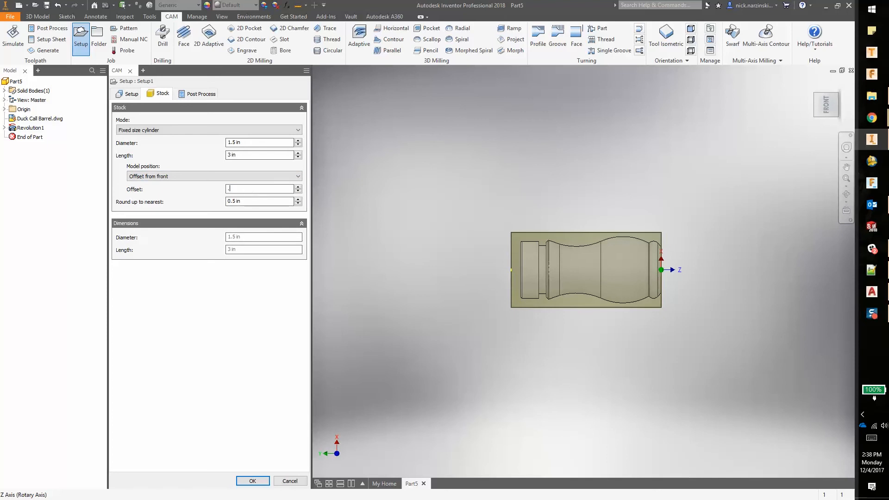
right_click_drag(477, 146, 512, 147)
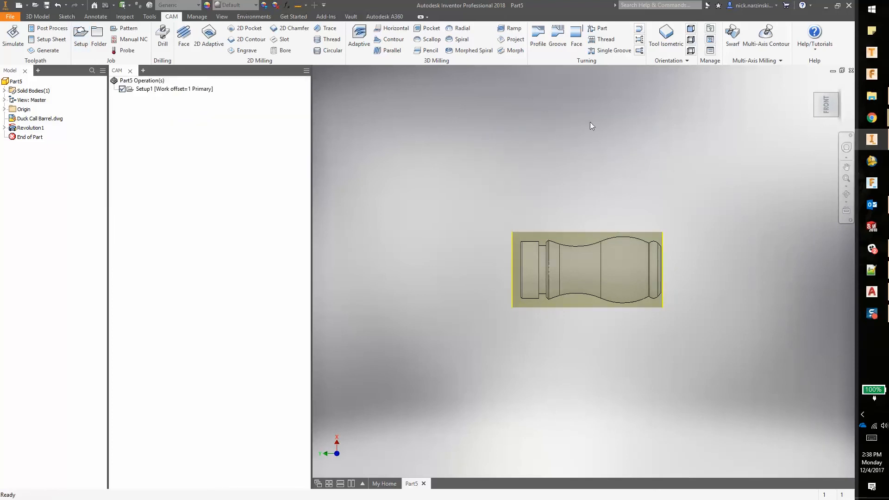
- Create a Face turning operation on the barrel's front using tool #1, the DNMT 55 Degree Rough
left_click(573, 44)
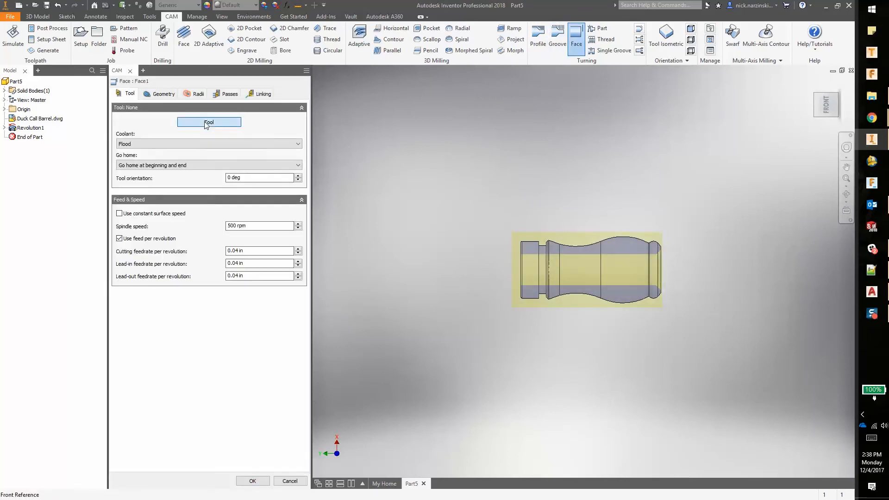
left_click(207, 124)
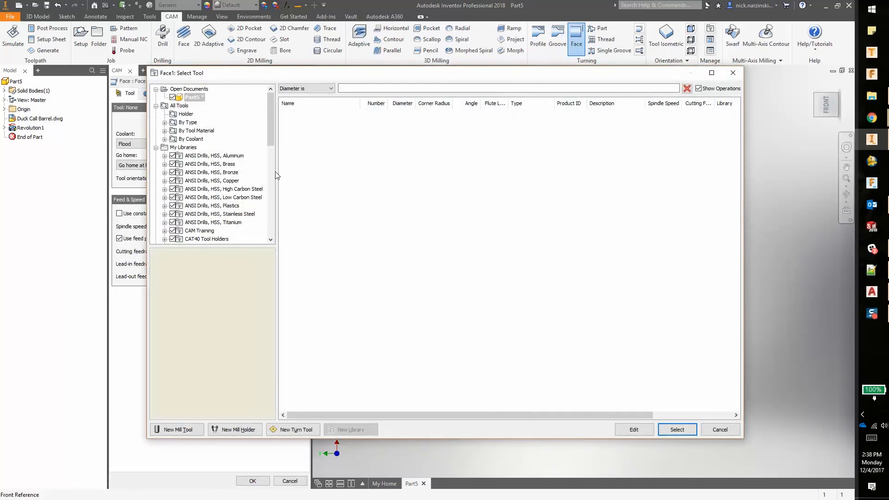
left_click_drag(270, 134, 272, 218)
left_click(208, 181)
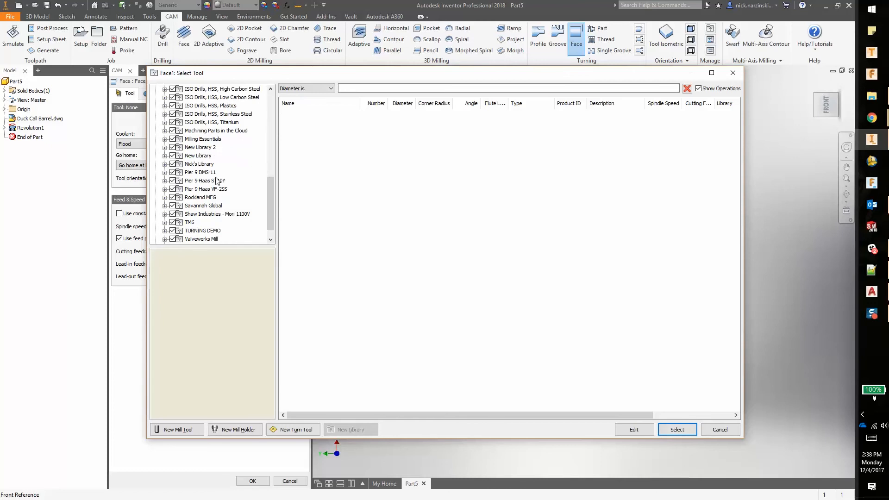
left_click(319, 113)
left_click(676, 429)
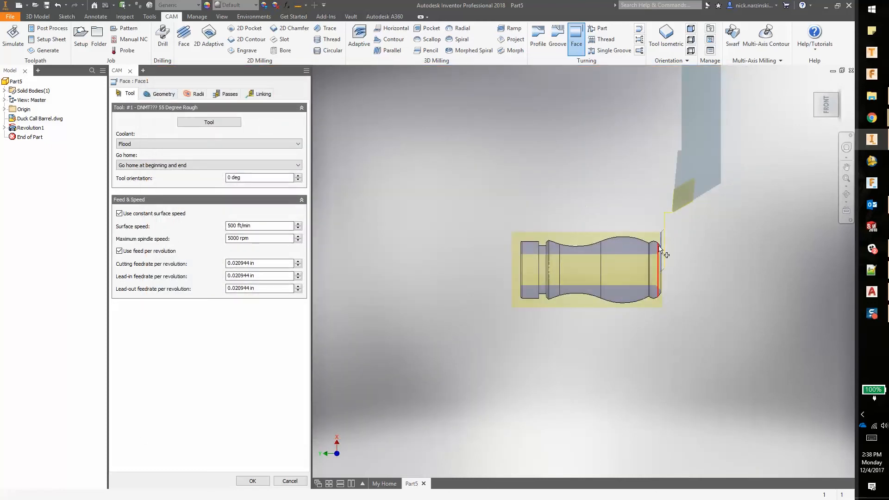
key("Return")
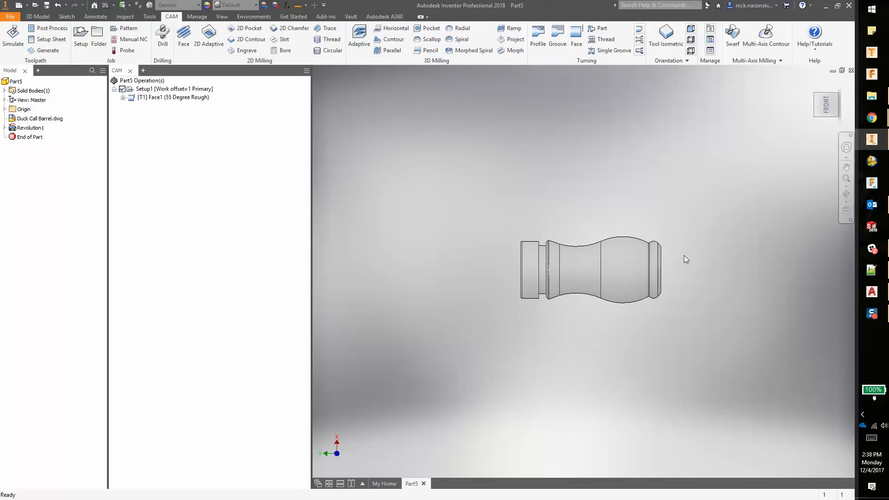
left_click(184, 98)
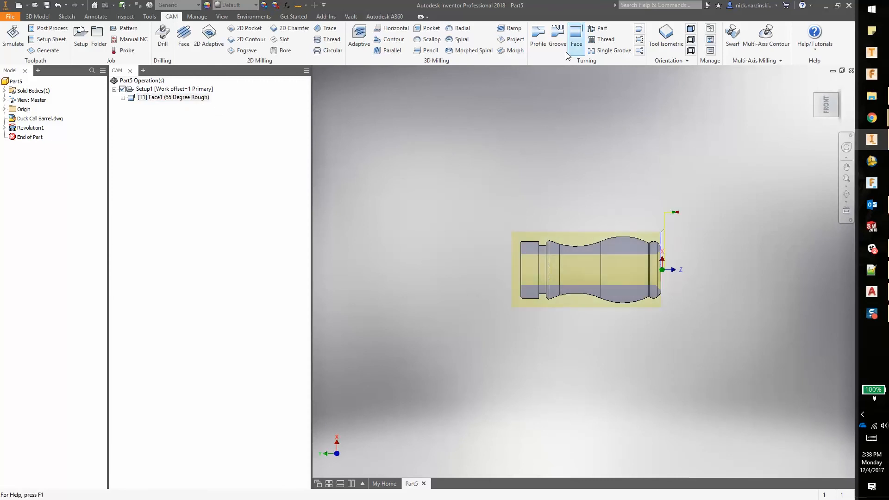
- Create an outside front-to-back Profile turning operation with the 55 Degree Rough tool, rest machining enabled, and radial and axial grooving allowed
left_click(538, 37)
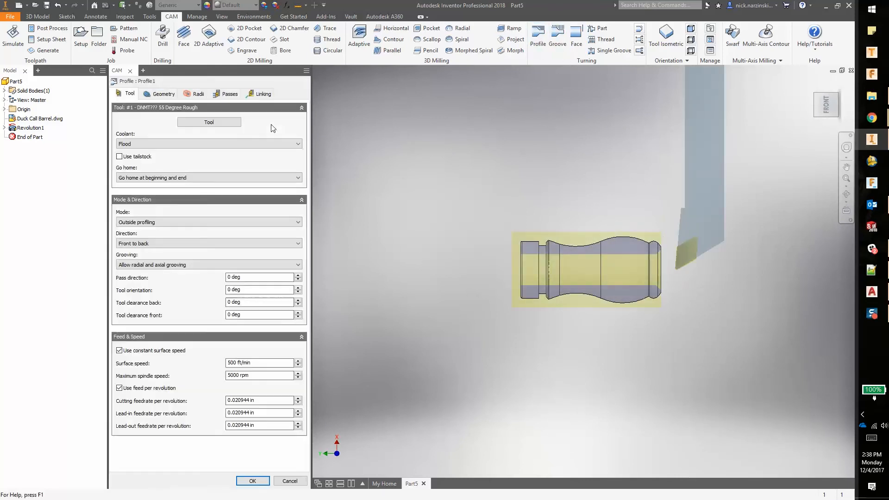
left_click(160, 93)
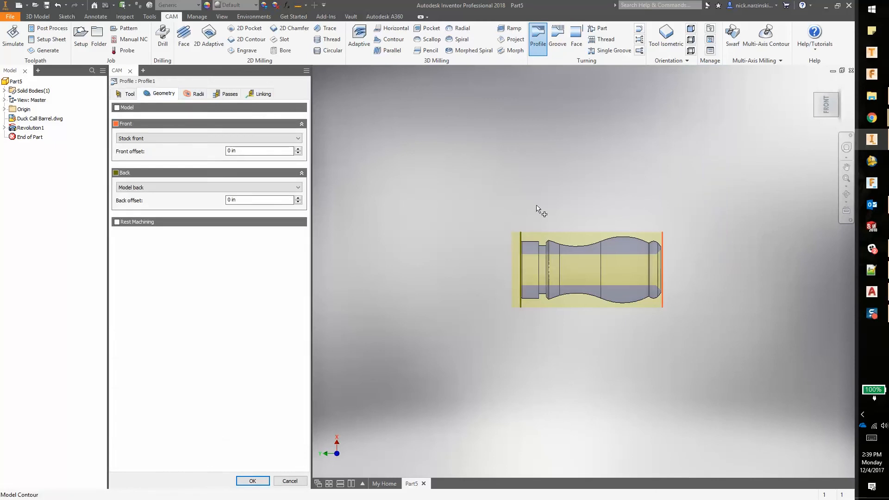
left_click(117, 223)
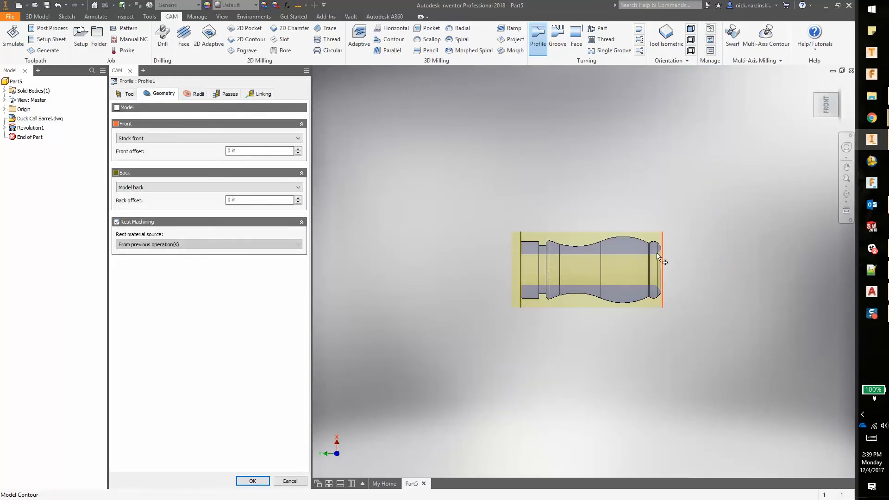
left_click(126, 94)
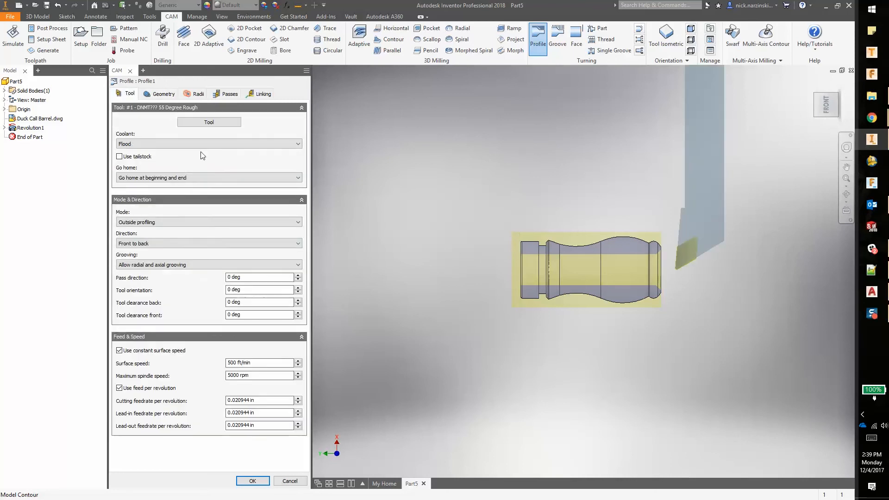
left_click(149, 265)
left_click(149, 279)
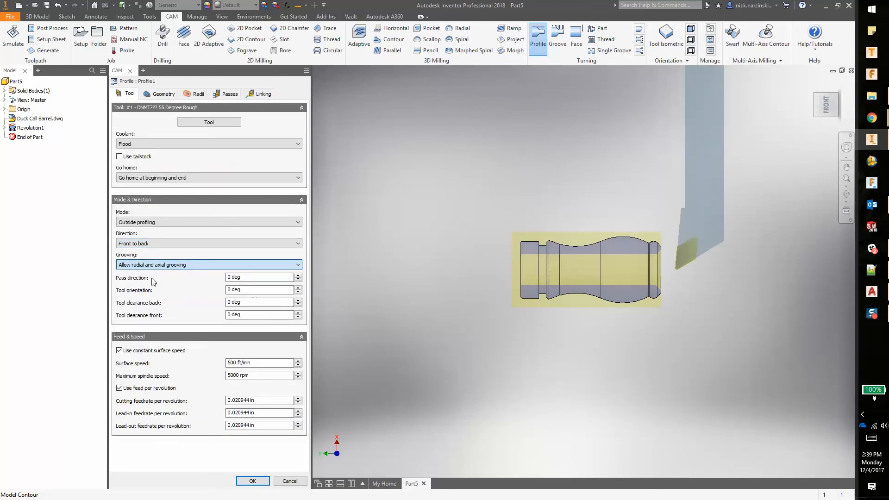
left_click(460, 120)
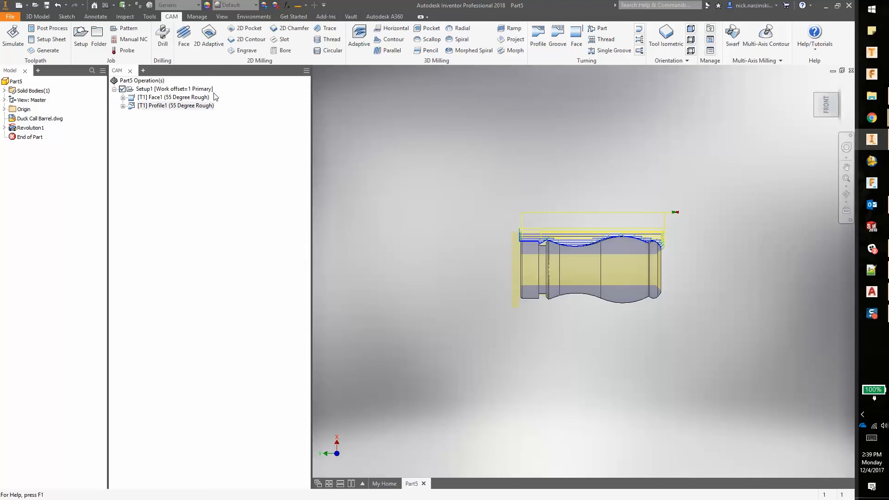
- Simulate all Setup1 operations at a faster playback speed and compare the cut stock with the part
left_click(153, 90)
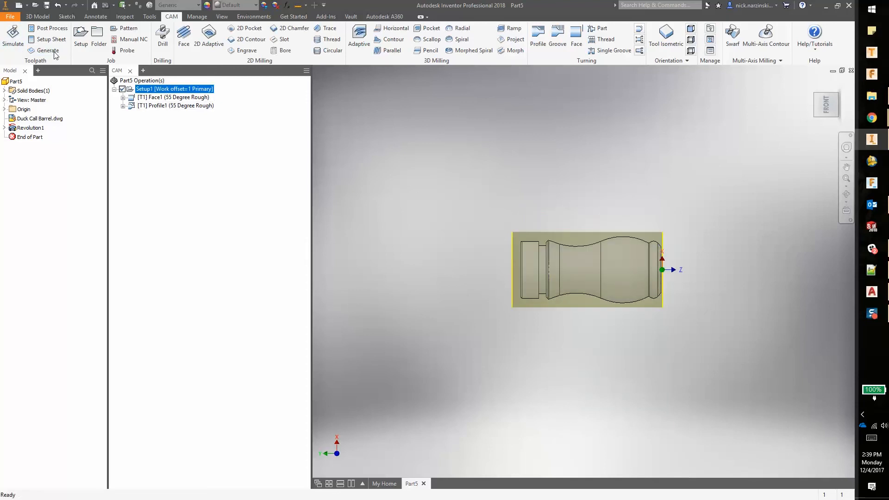
left_click(13, 37)
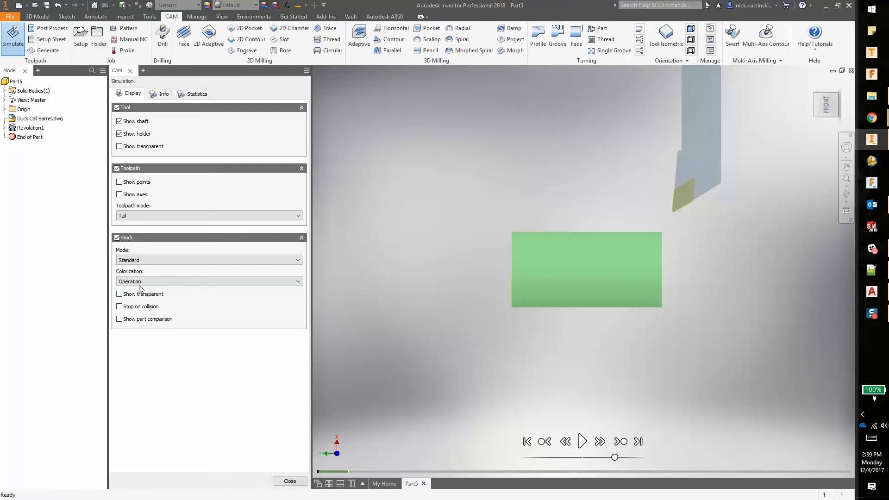
right_click(406, 167)
left_click(445, 165)
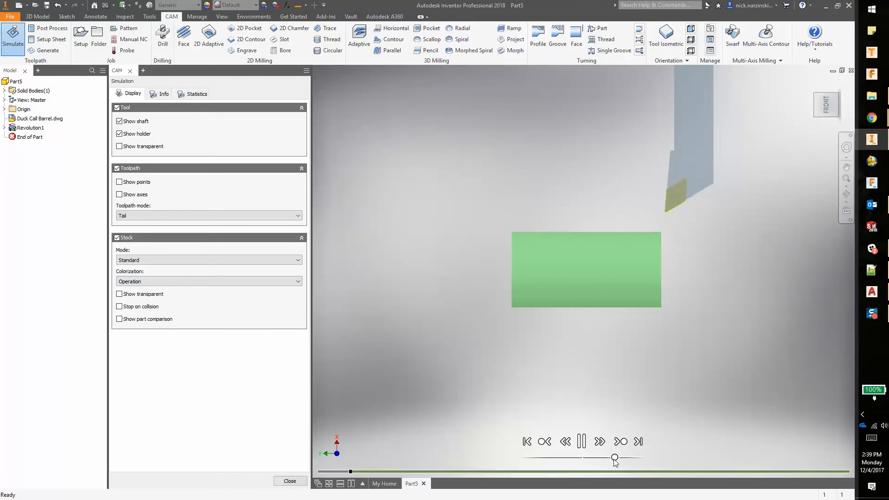
left_click_drag(615, 458, 650, 462)
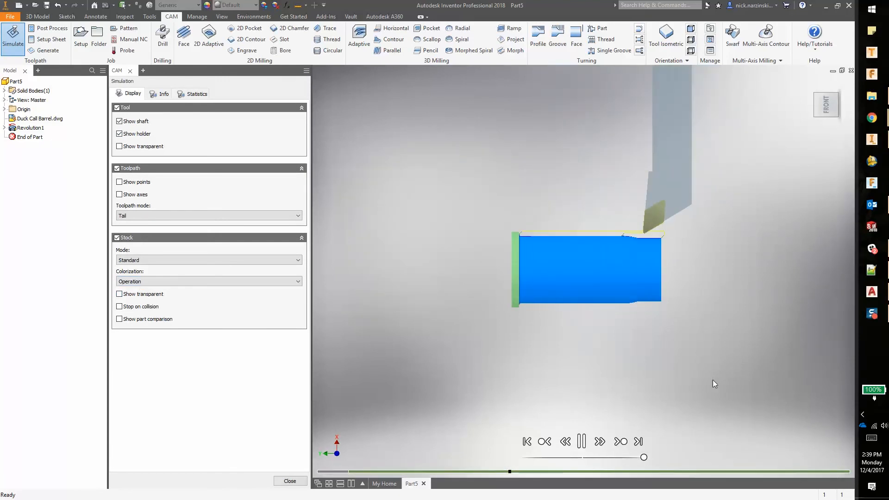
left_click(294, 480)
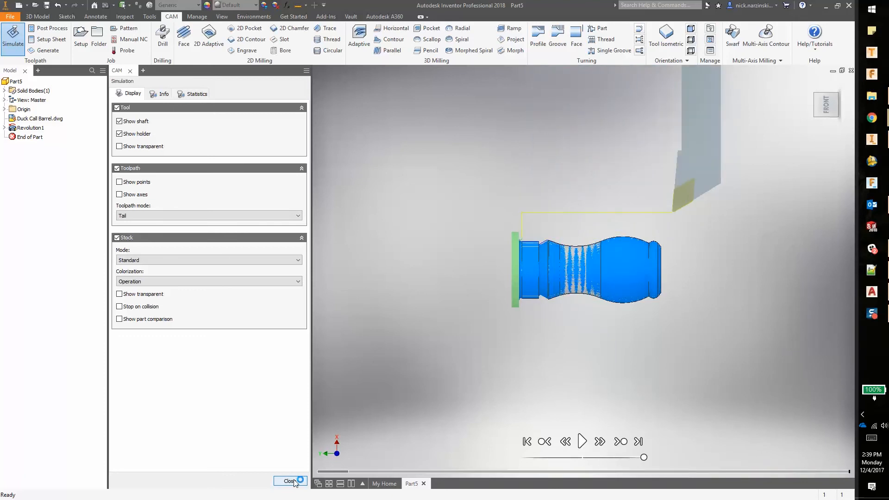
left_click(119, 319)
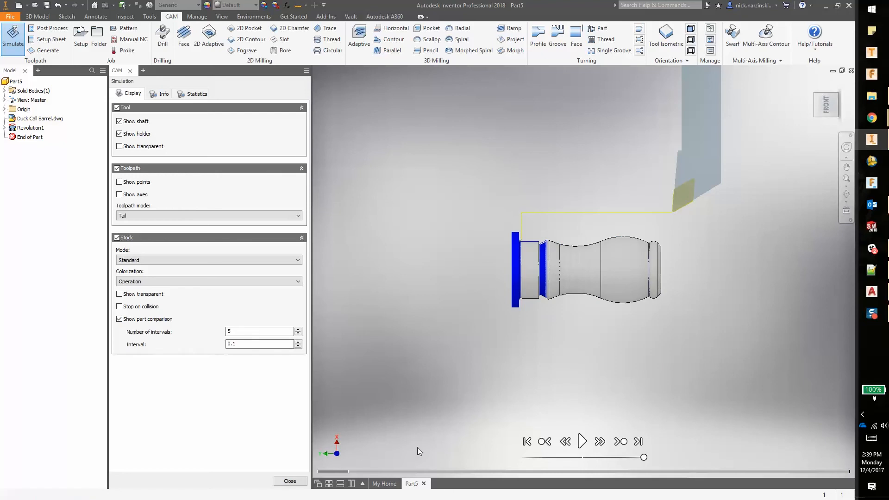
left_click(289, 481)
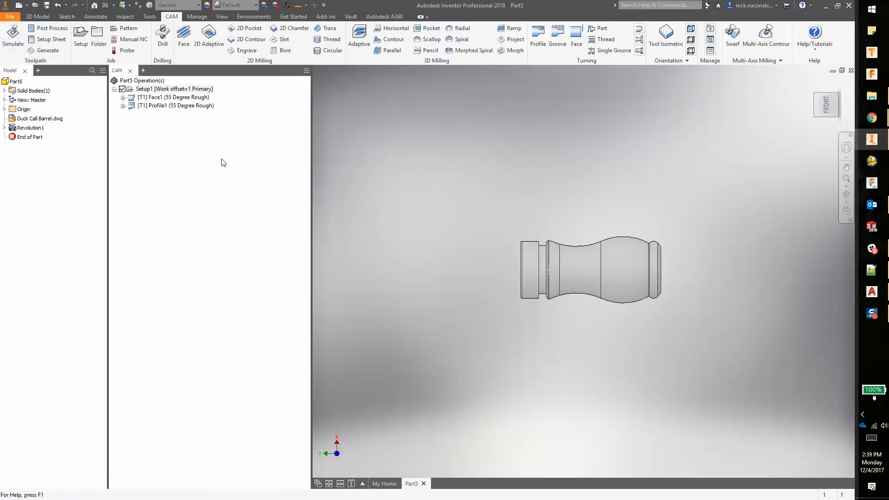
- Post process the setup with the HAAS ST-30 configuration to 1001.nc, replacing the existing file, and close the resulting NC program
left_click(53, 28)
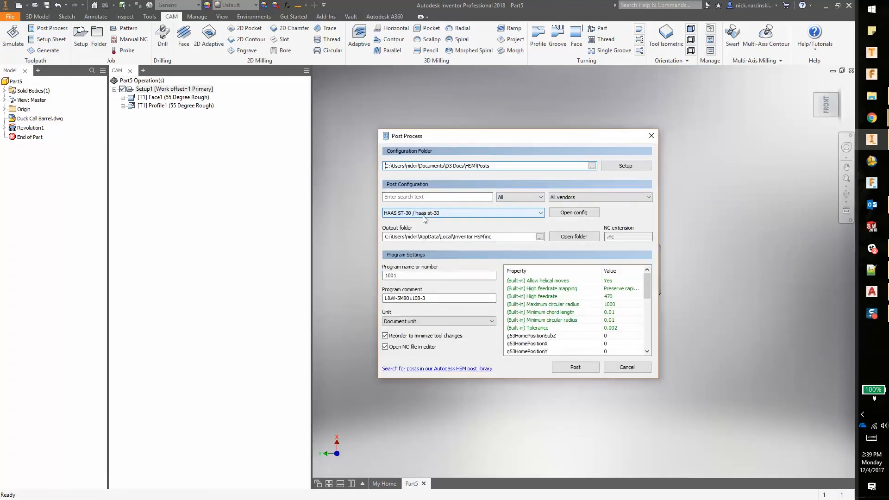
left_click(574, 368)
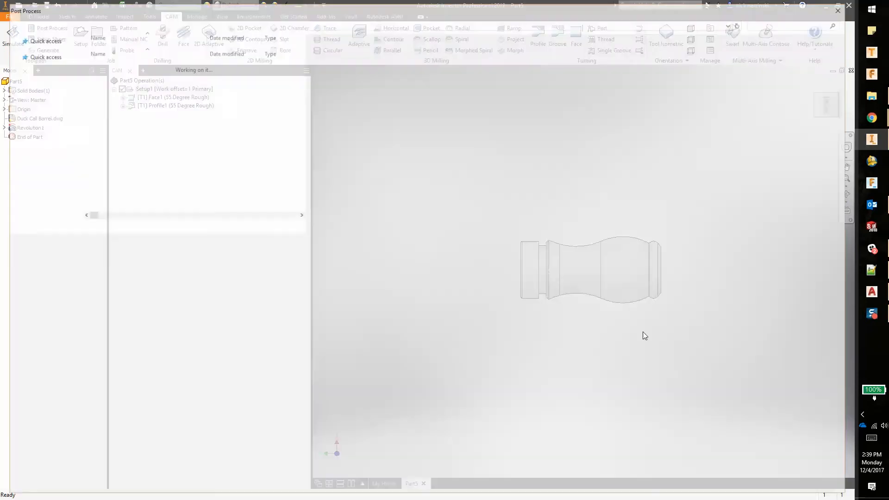
left_click(769, 486)
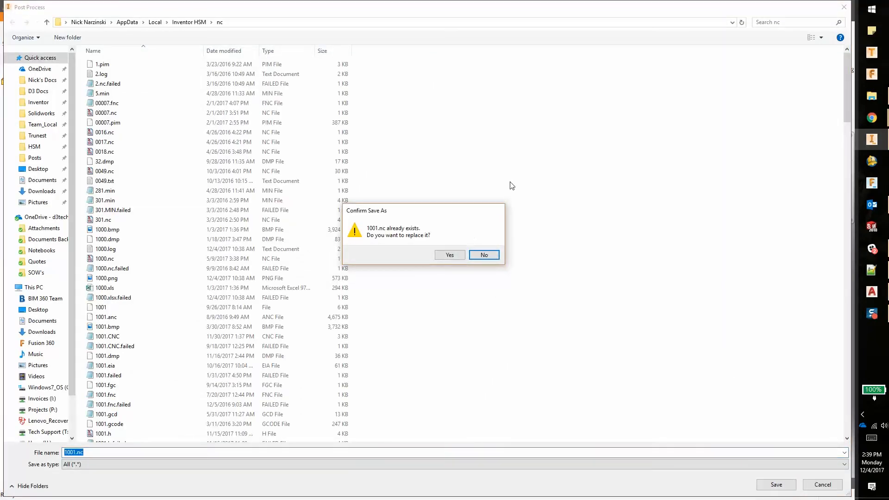
left_click(449, 255)
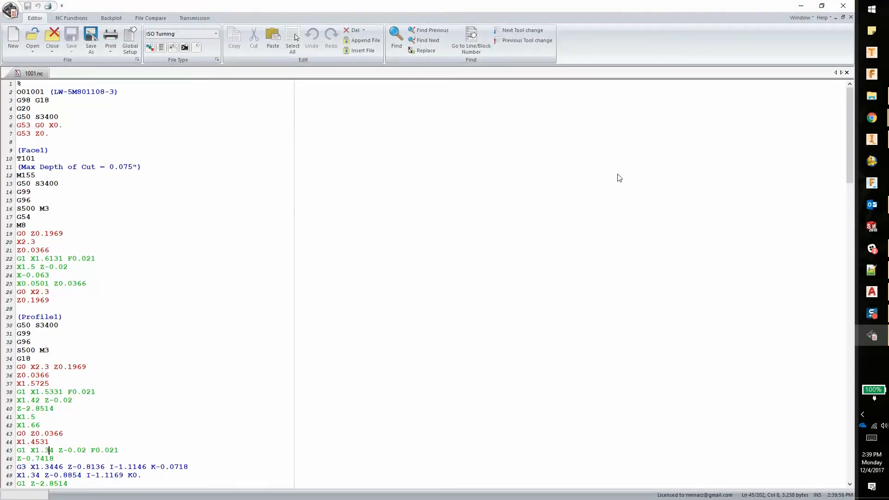
left_click(843, 6)
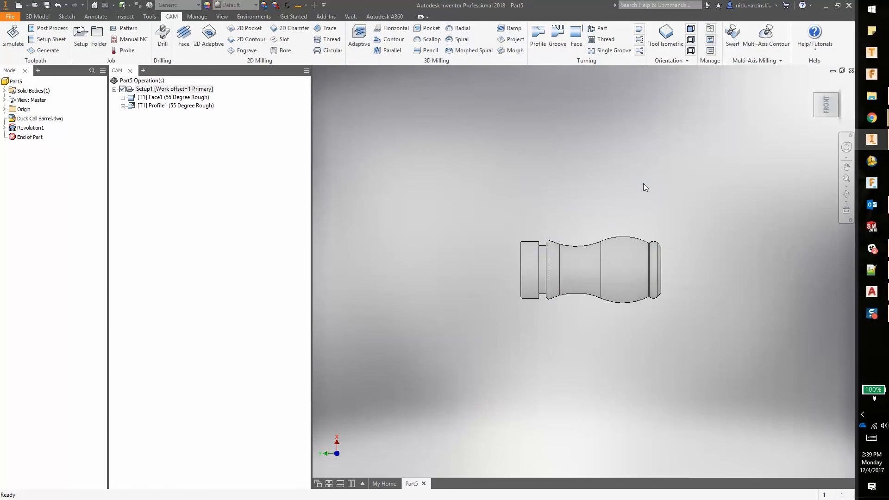
- Switch to AutoCAD and stretch the barrel's upper collar and bore lines straight upward from the collar's upper right corner
left_click(871, 291)
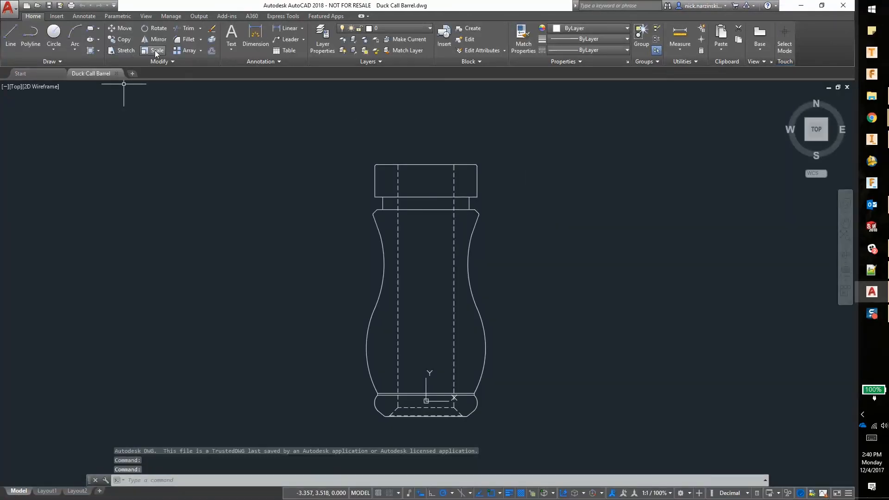
left_click(555, 138)
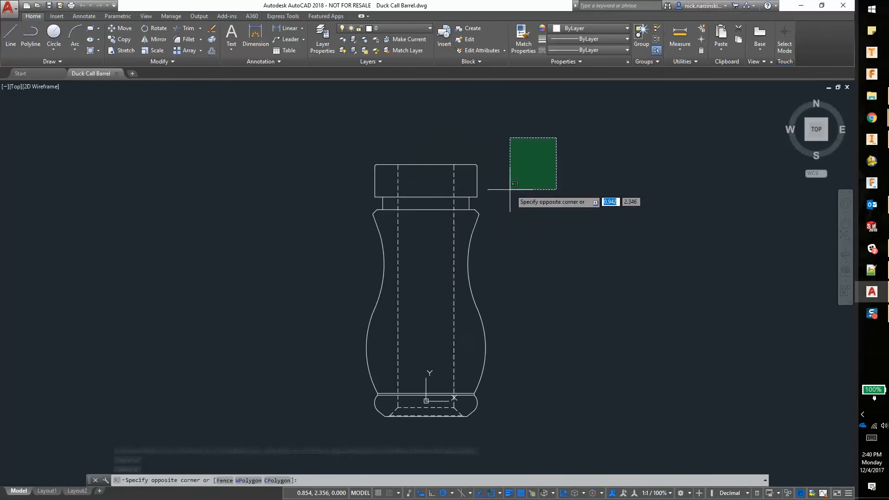
left_click(354, 188)
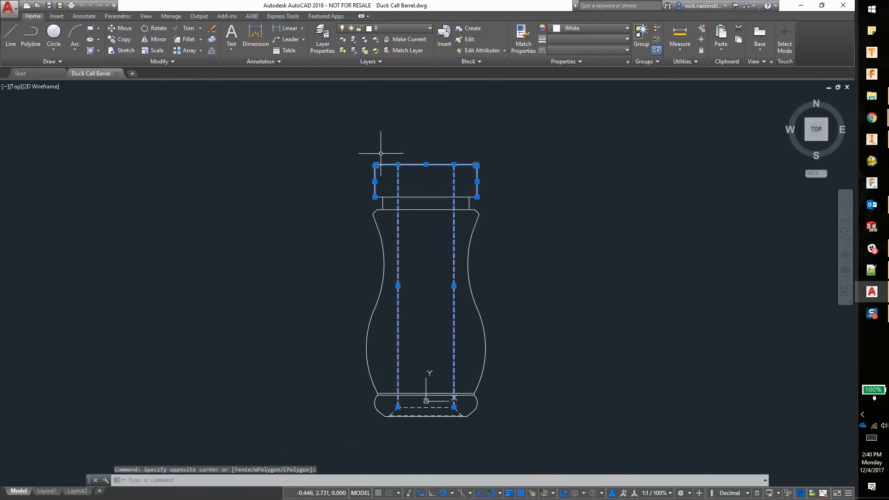
left_click(122, 52)
left_click(476, 165)
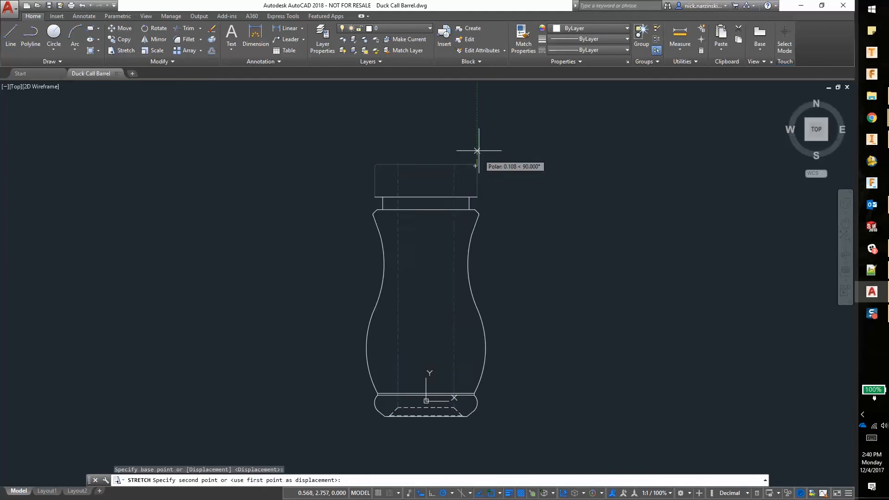
left_click(476, 130)
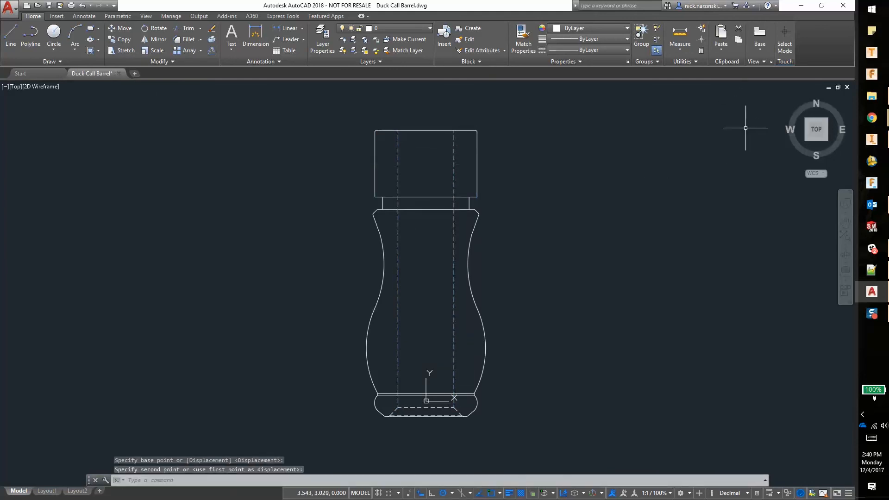
right_click(647, 143)
left_click(580, 126)
left_click(290, 99)
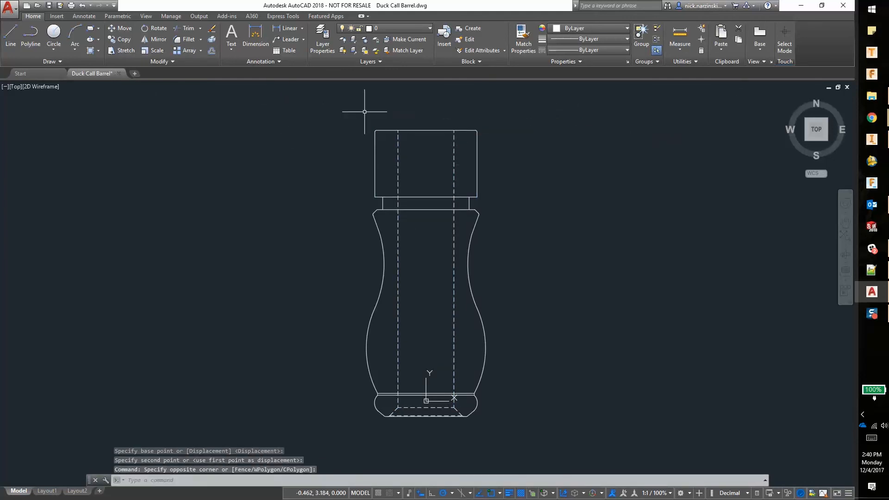
- Save the Duck Call Barrel drawing and close it
left_click(49, 10)
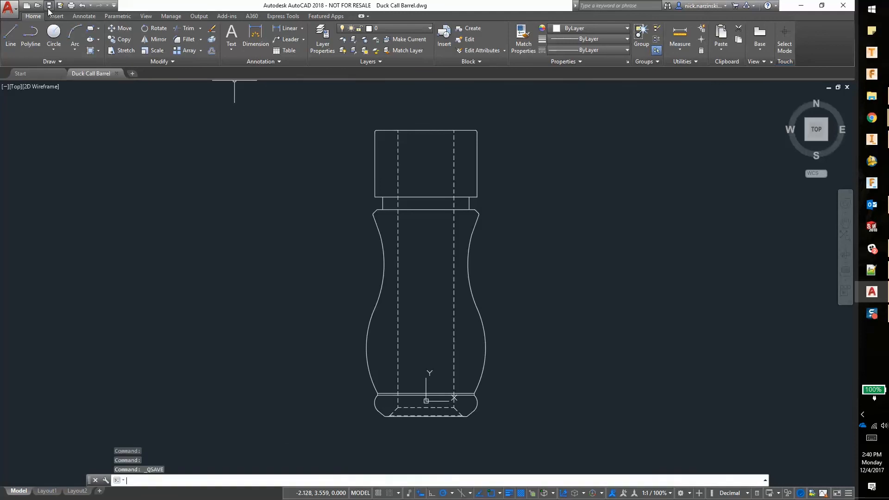
left_click(847, 87)
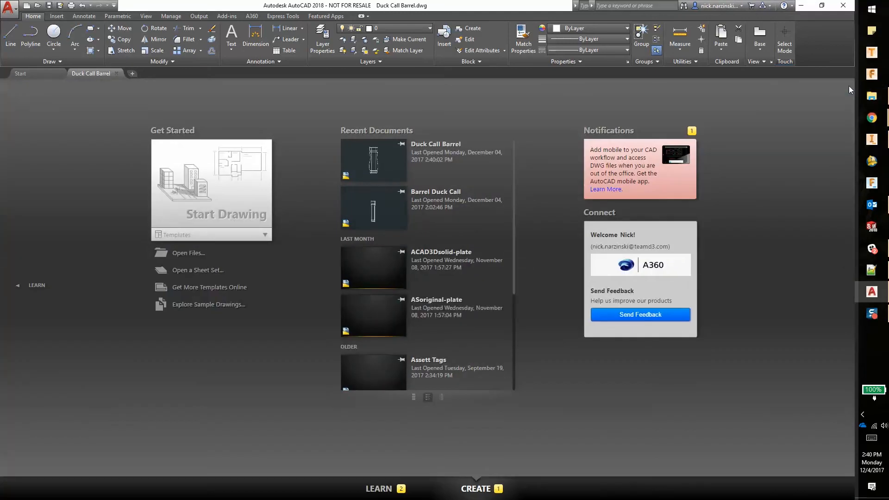
- Switch back to Inventor and update the part from the changed Duck Call Barrel.dwg
left_click(875, 145)
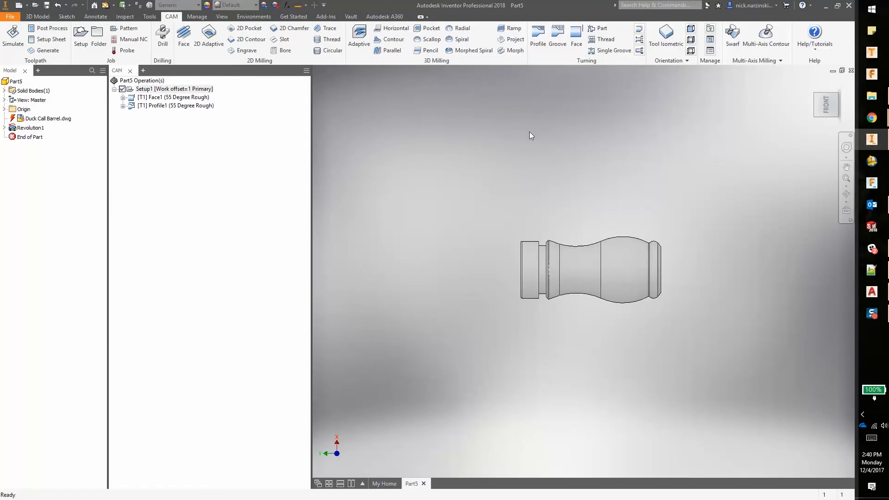
left_click(105, 7)
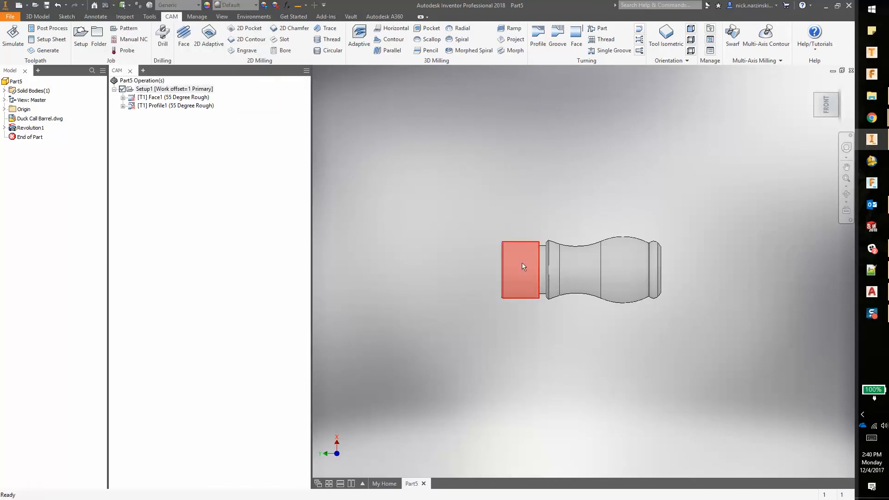
right_click(26, 119)
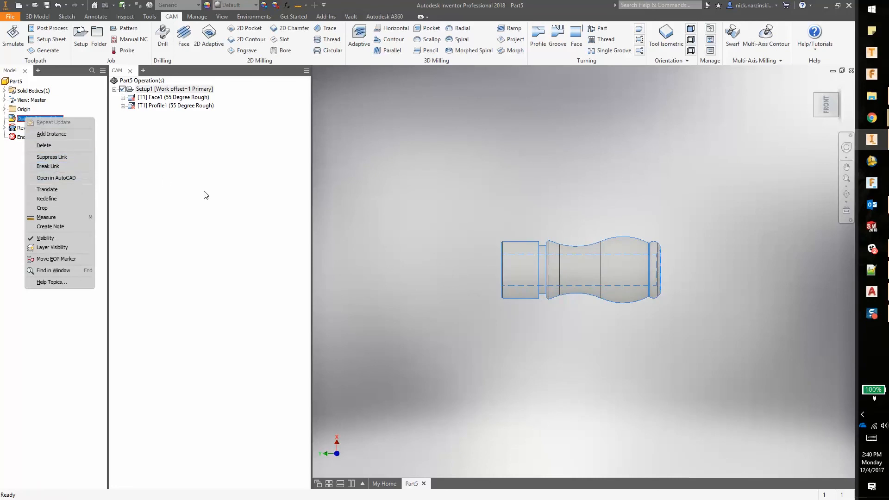
left_click(184, 133)
- Regenerate the Setup1 toolpaths for the lengthened barrel and display the Face1 and Profile1 toolpaths
left_click(147, 90)
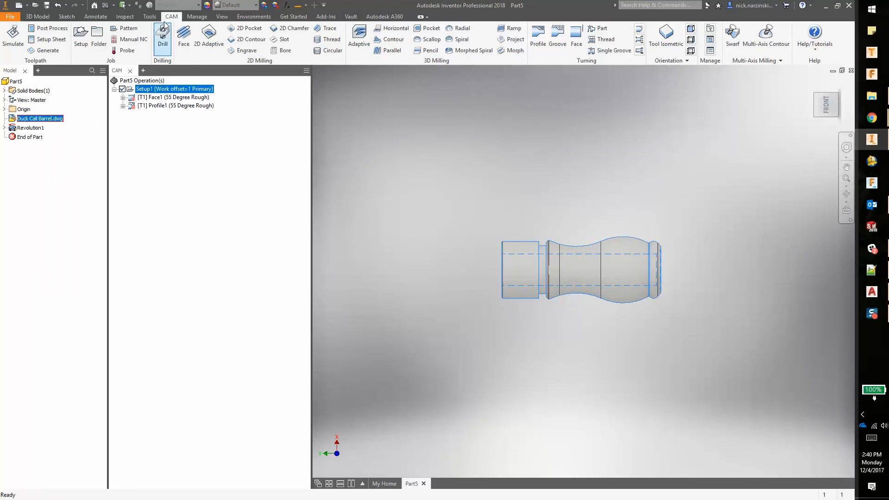
left_click(48, 51)
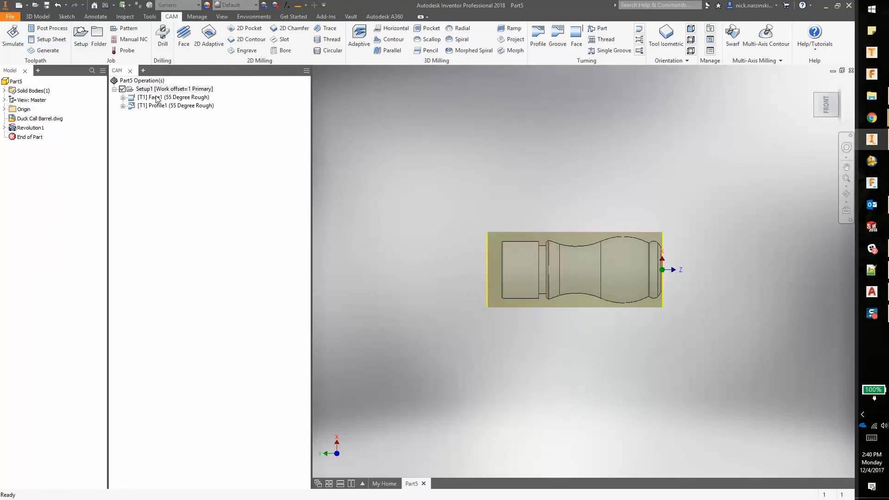
left_click(157, 97)
left_click(159, 106)
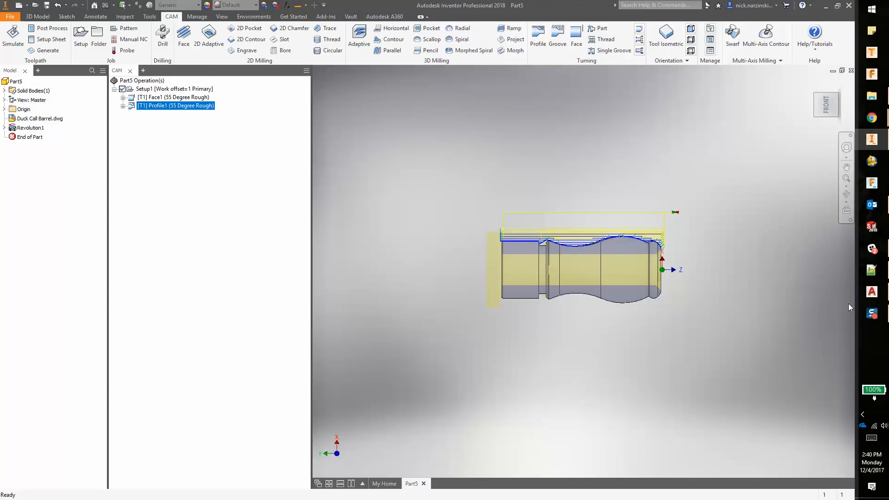
mouse_move(872, 315)
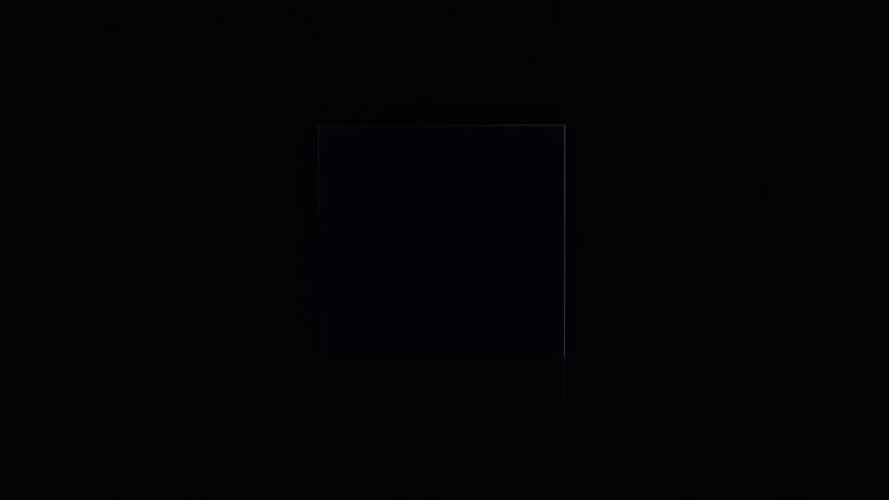